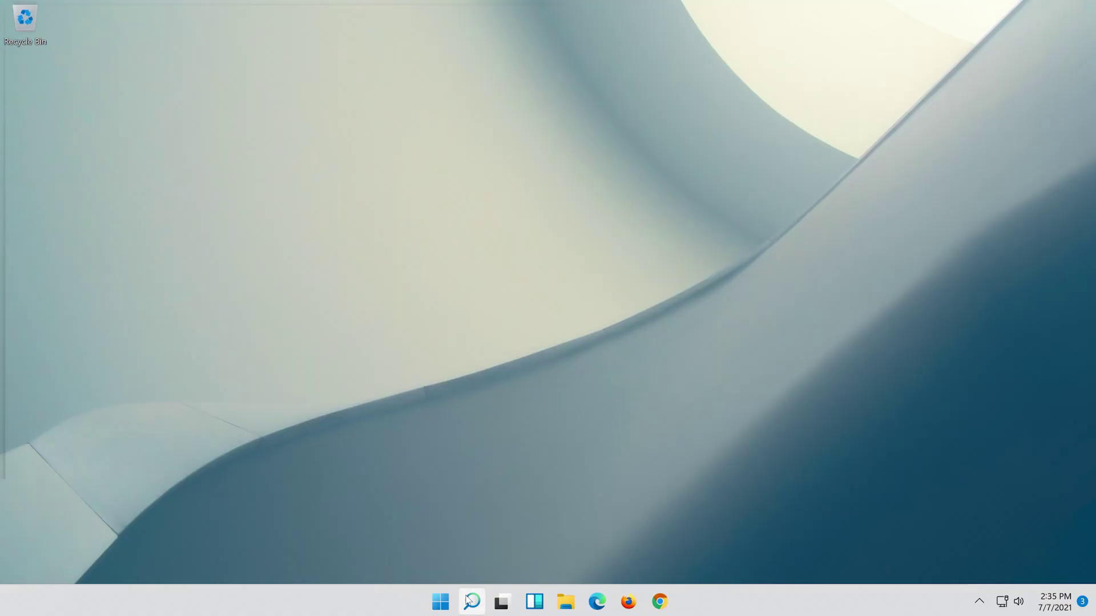
- Search Windows for 'control panel' to bring up the Control Panel app
left_click(470, 601)
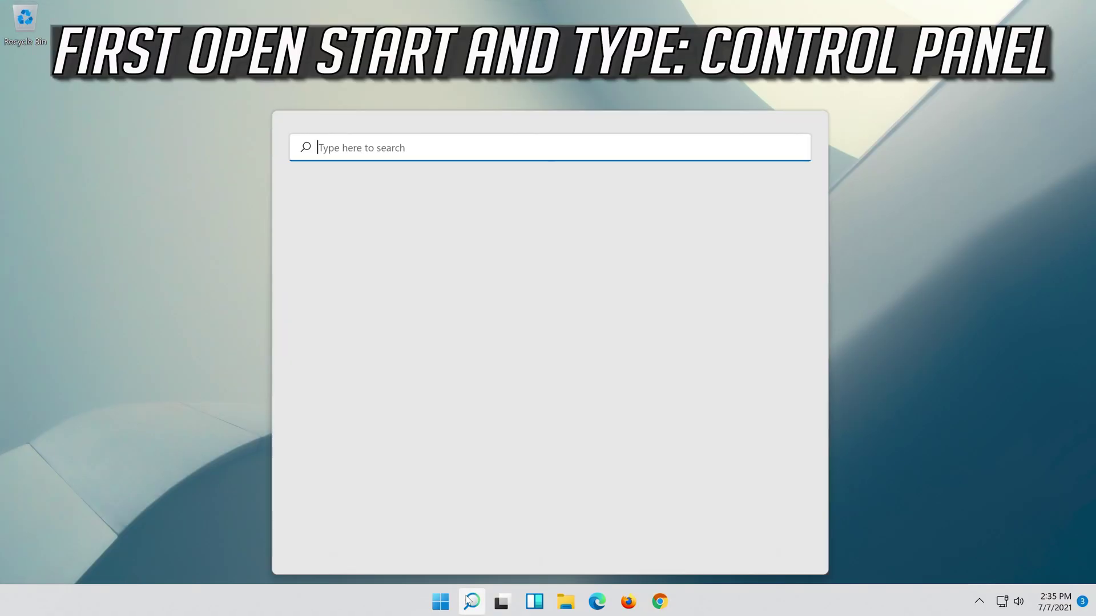
type("c")
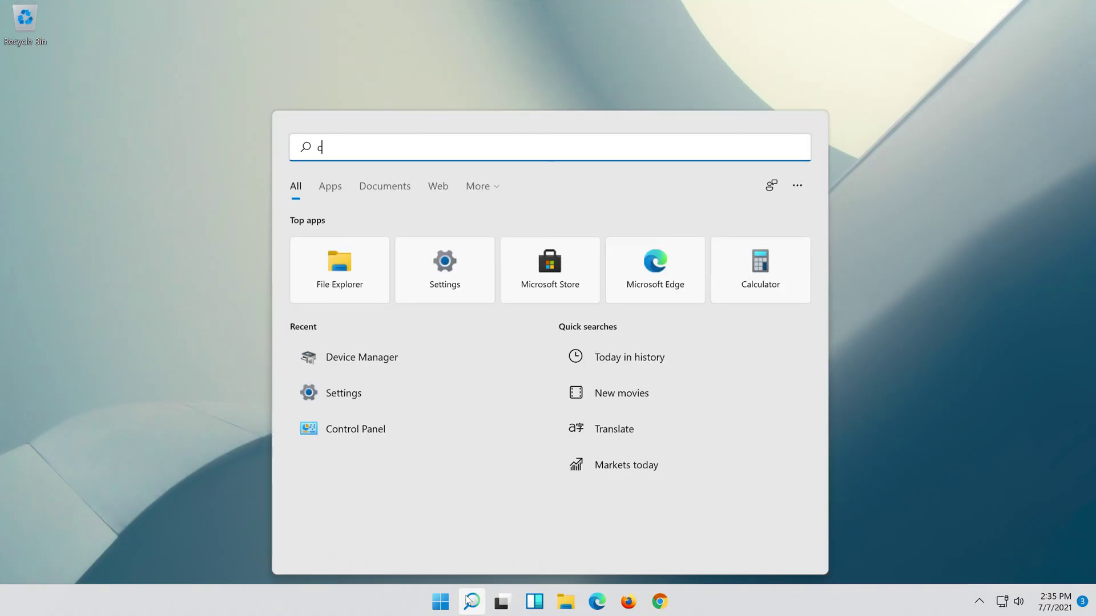
type("ontrol panel")
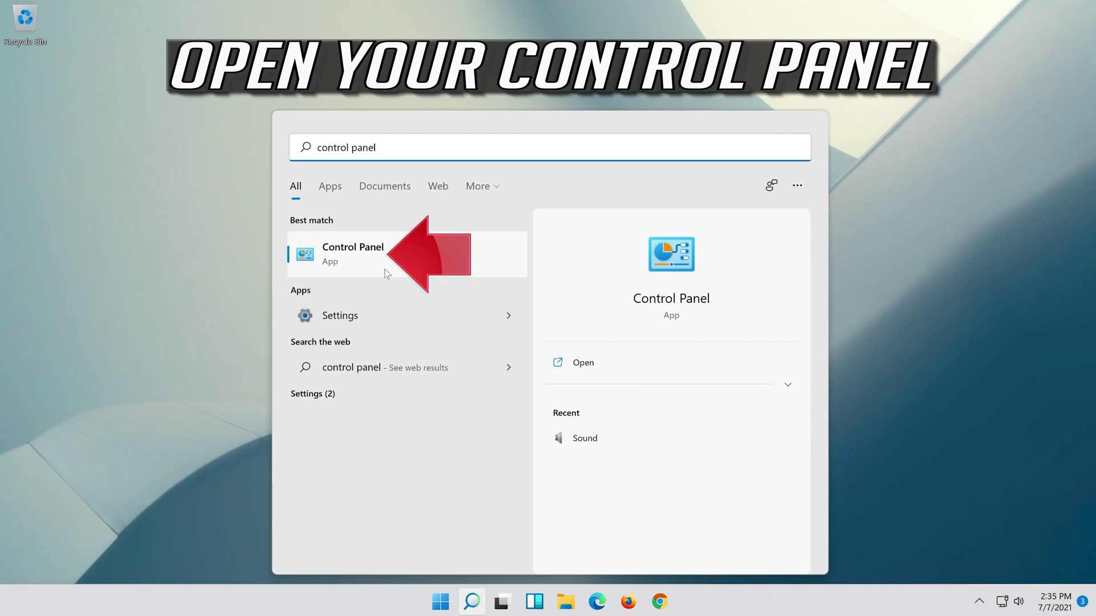
- Launch Control Panel and go to Network and Internet > Network and Sharing Center
left_click(401, 272)
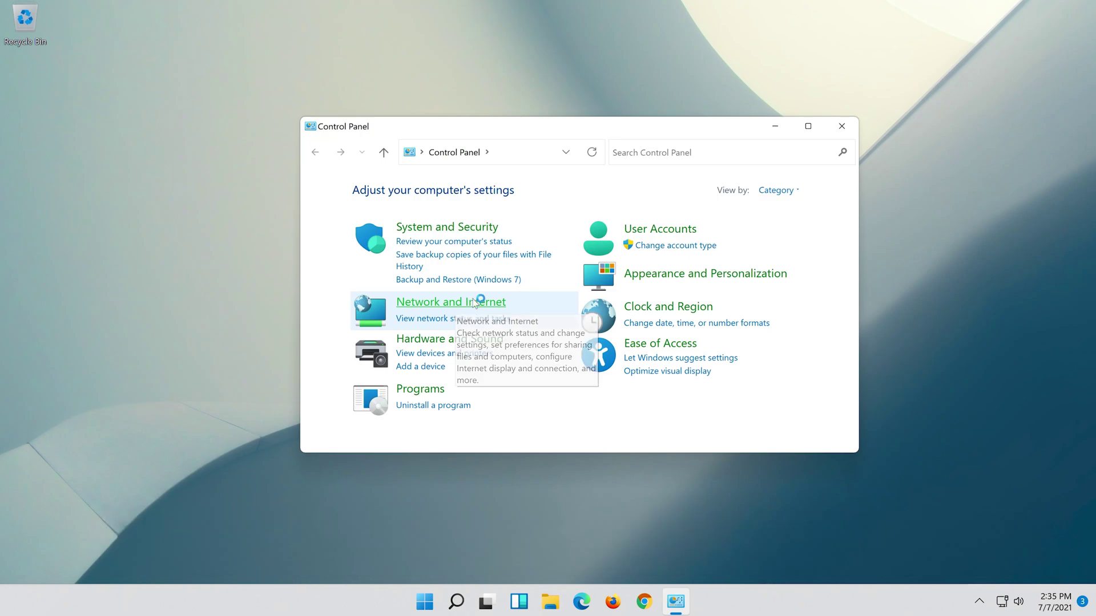
left_click(474, 303)
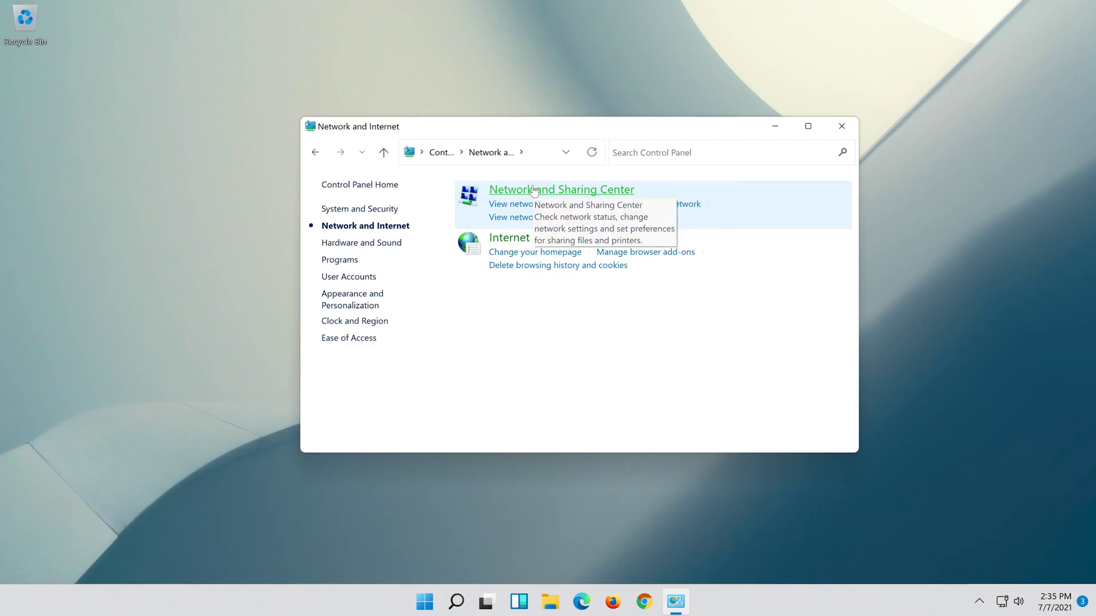
left_click(534, 191)
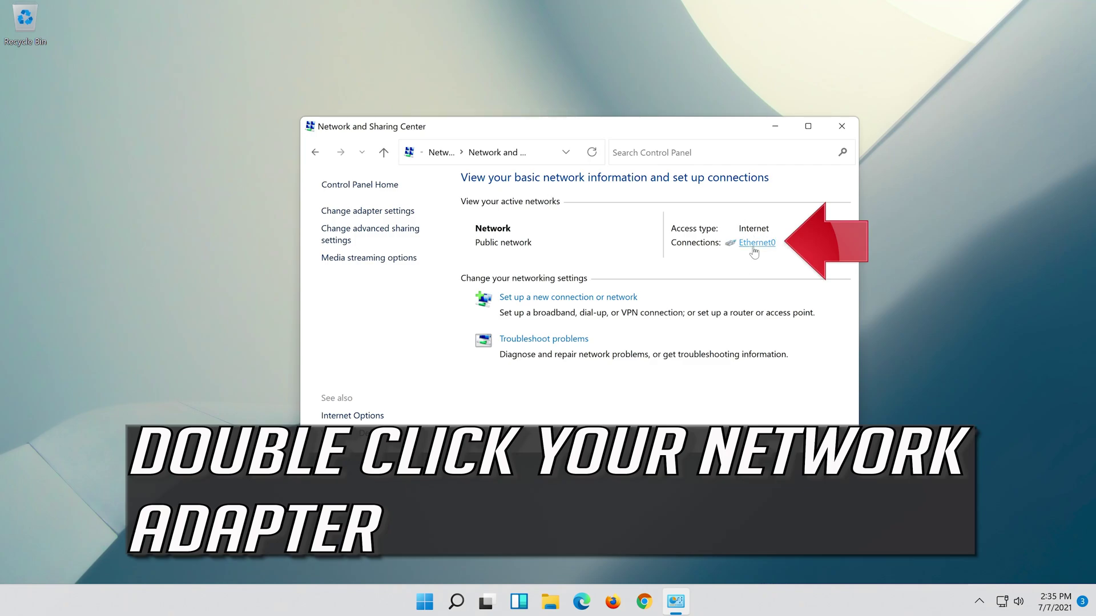
- Open the Internet Protocol Version 4 (TCP/IPv4) properties of the Ethernet0 connection
left_click(748, 246)
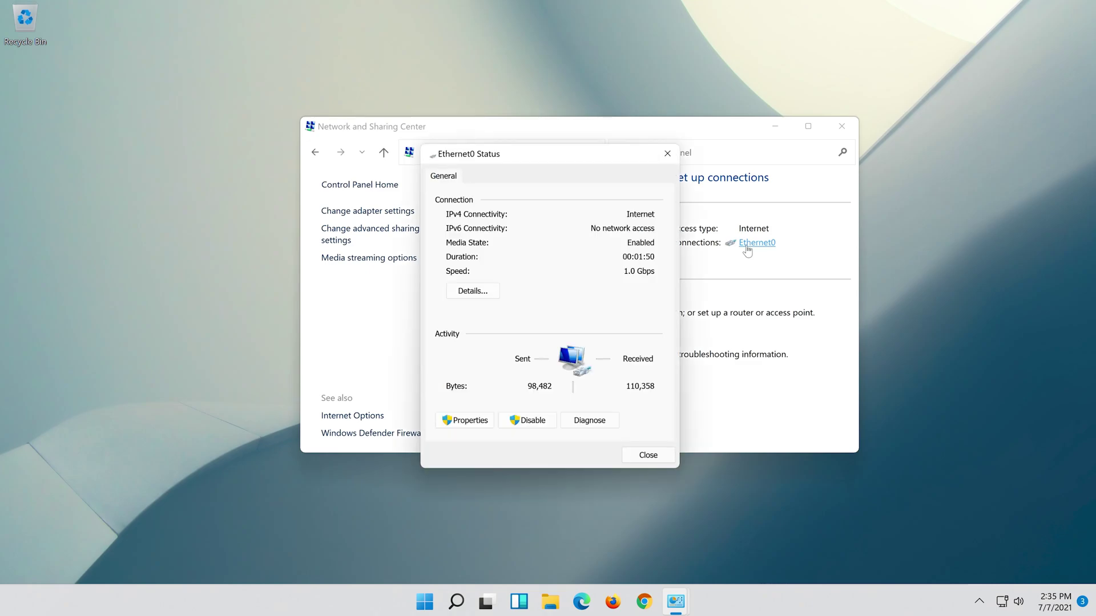
left_click(467, 425)
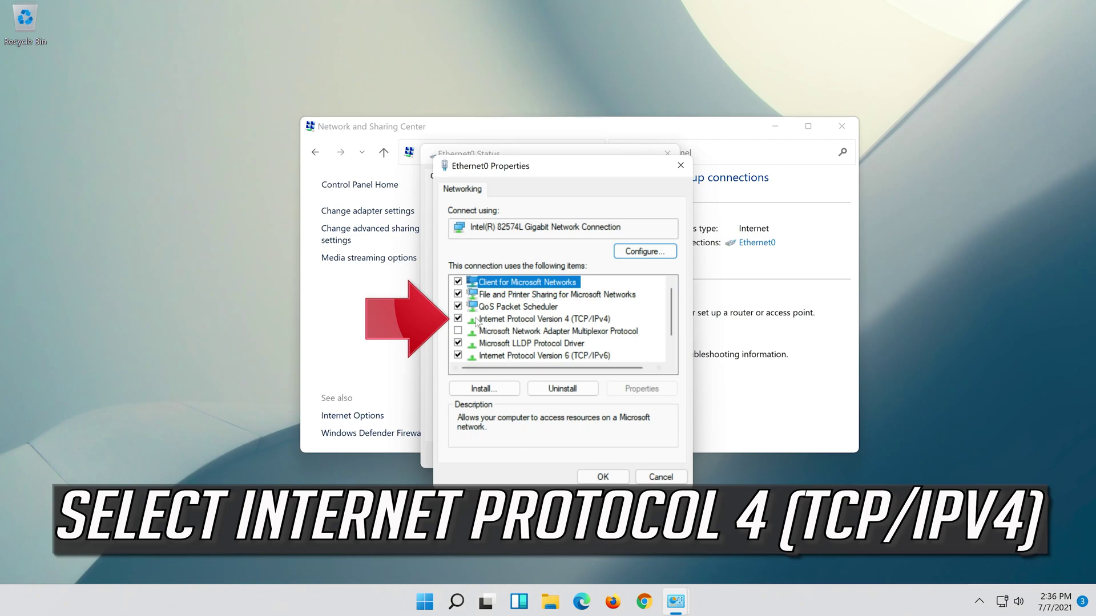
left_click(516, 323)
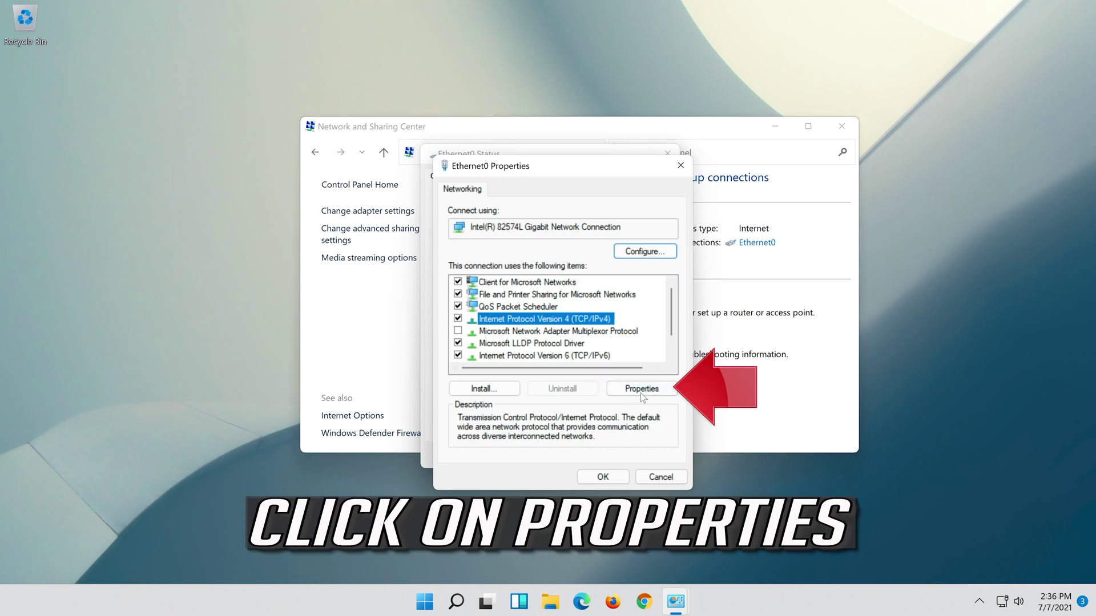
left_click(641, 392)
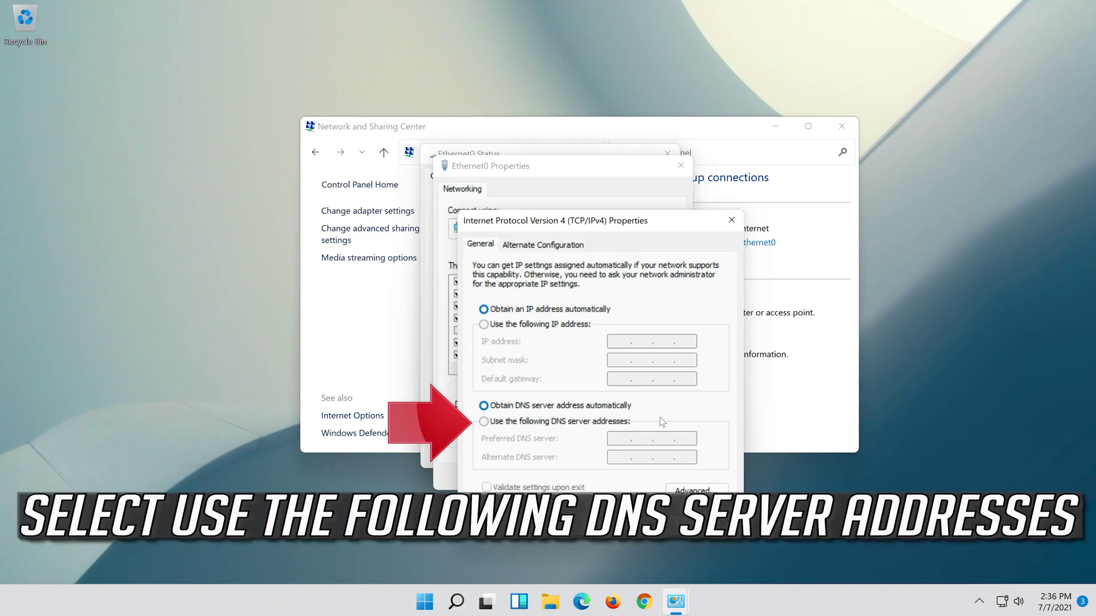
- Set Ethernet0's DNS servers manually to 8.8.8.8 preferred and 8.8.4.4 alternate, and confirm
left_click(484, 422)
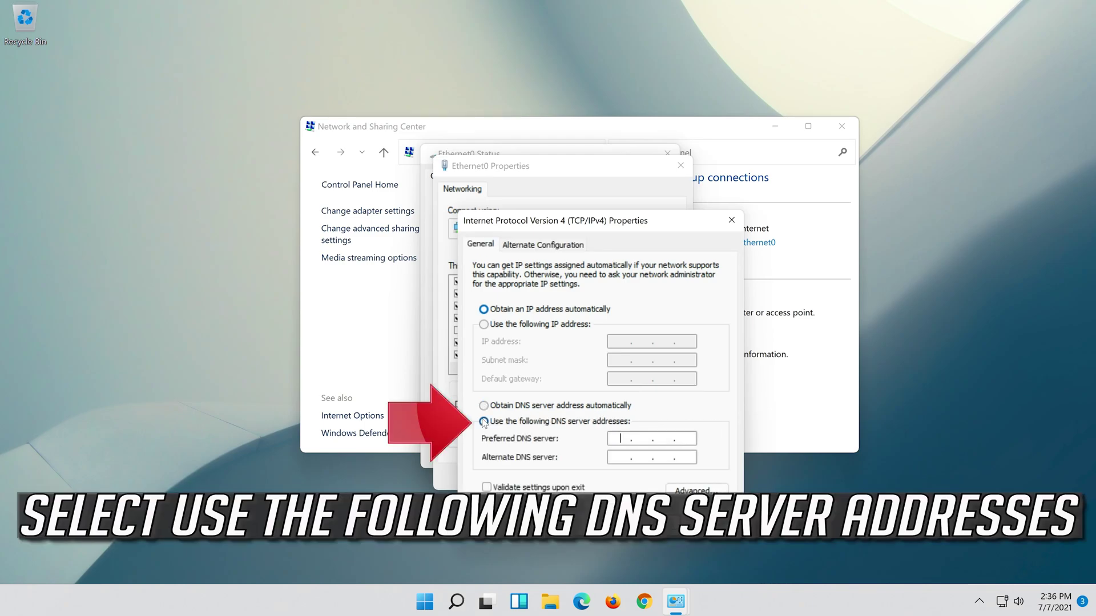
left_click(622, 439)
type("8")
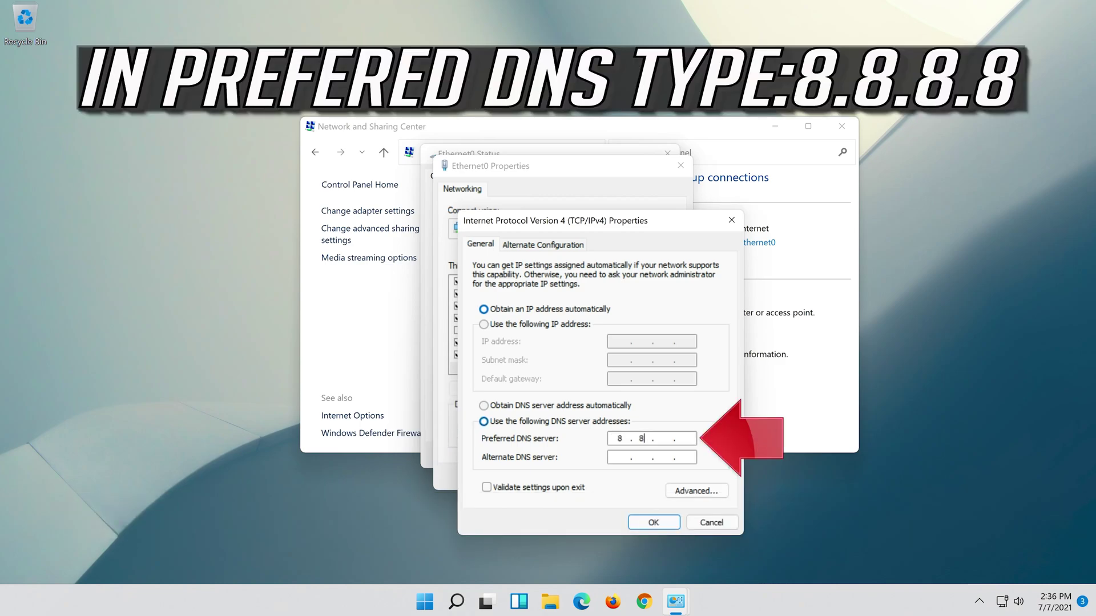
type(".8.8.8")
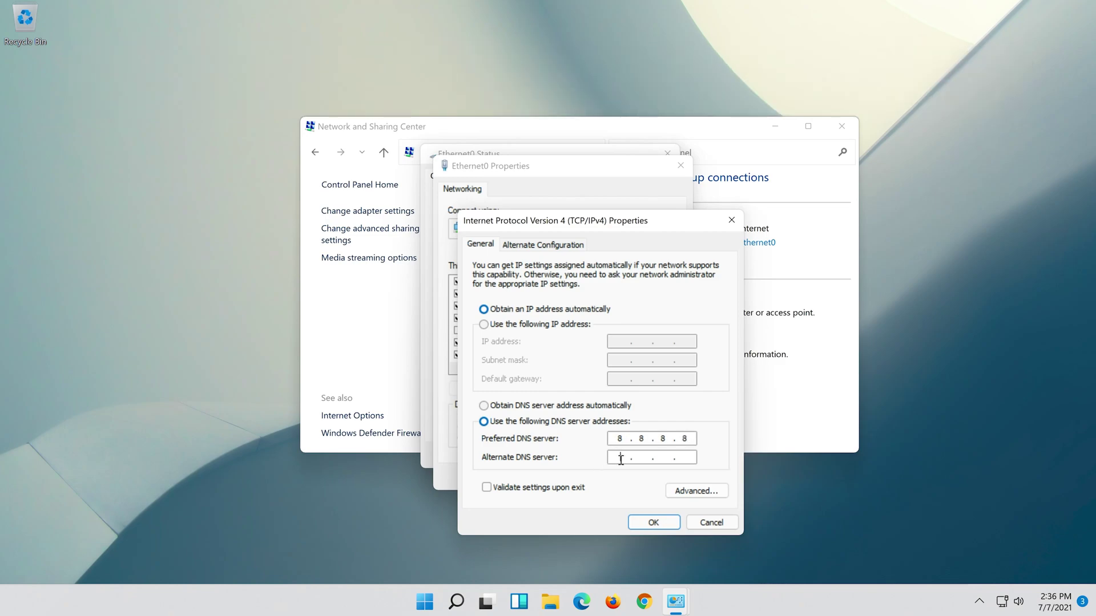
type("8.8")
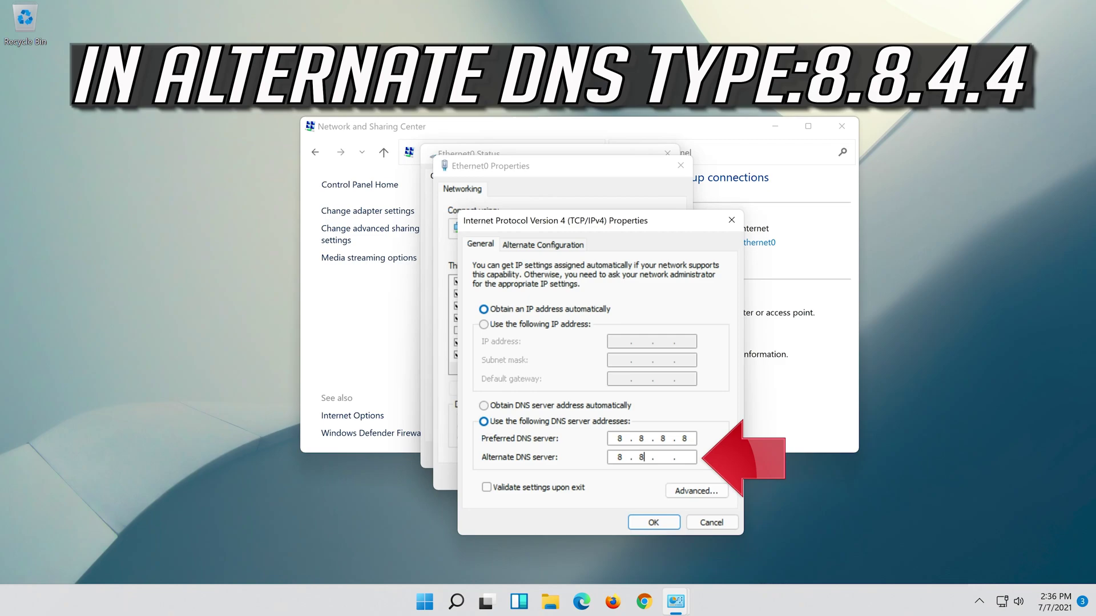
type(".4.4")
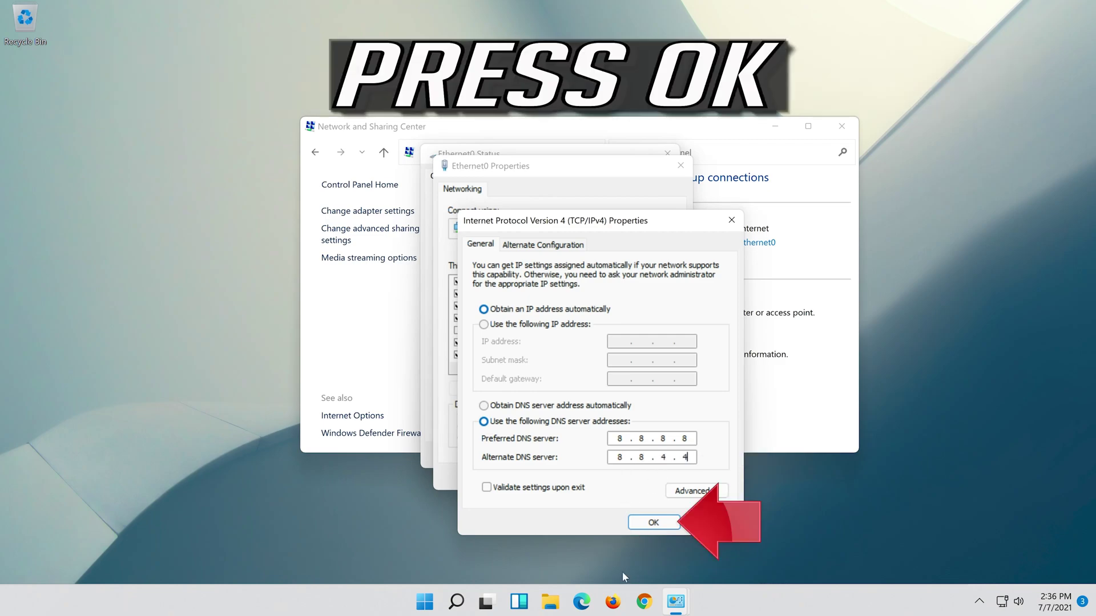
left_click(655, 526)
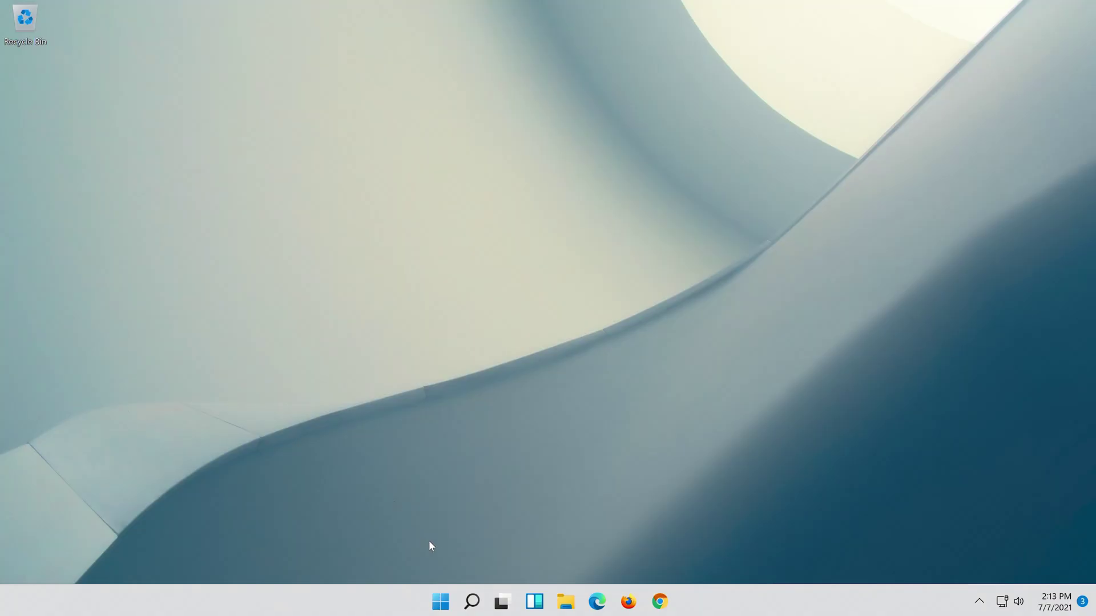
- Search for 'settings' and launch the Settings app
left_click(482, 606)
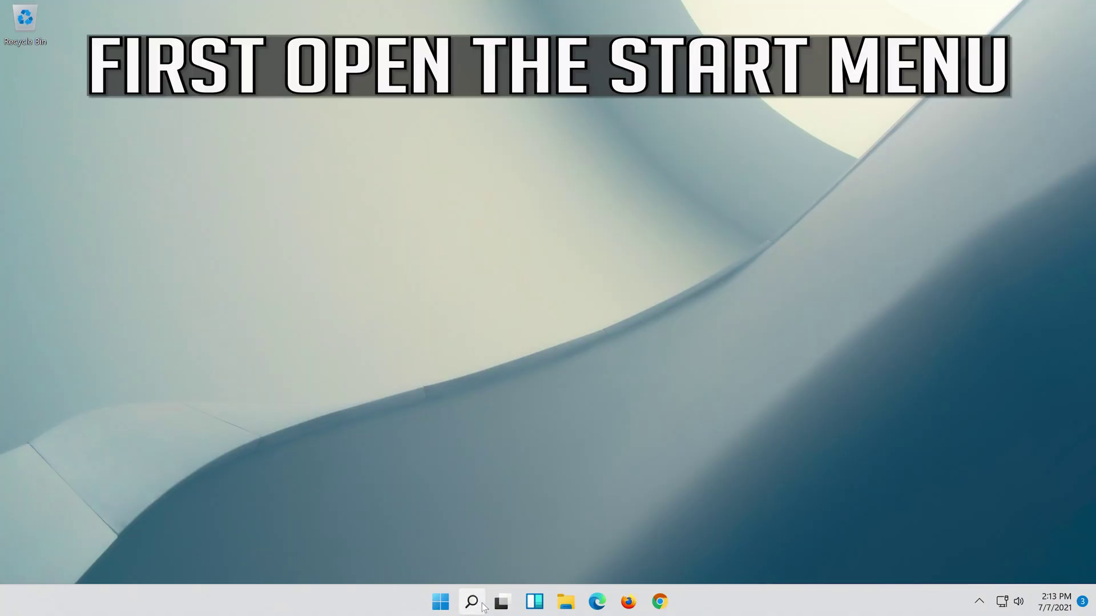
type("settings")
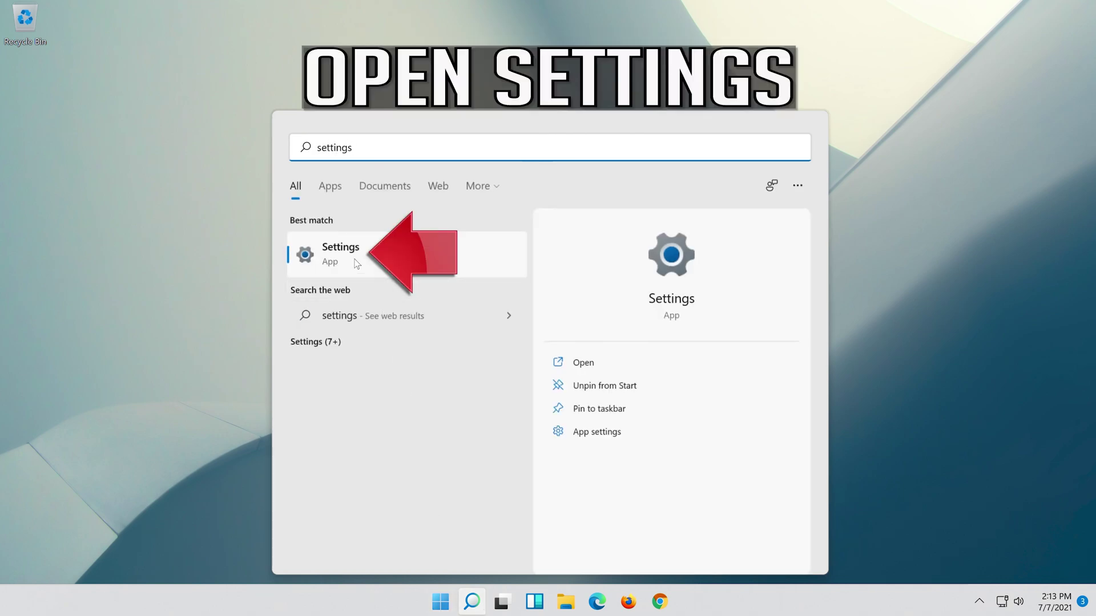
left_click(391, 262)
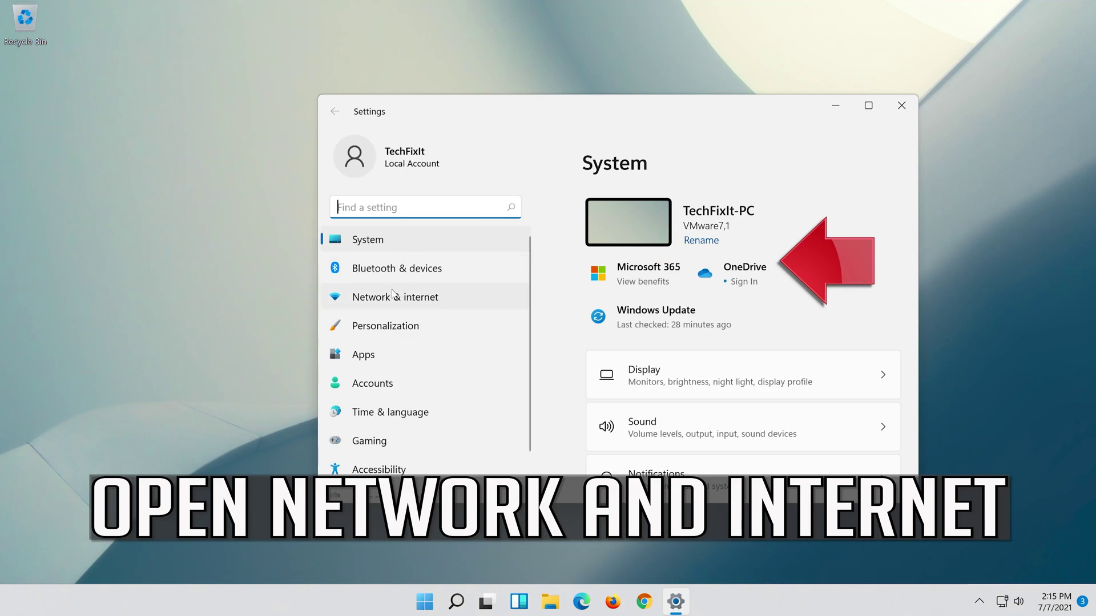
- Go to Network & internet > Advanced network settings > Network reset
left_click(424, 301)
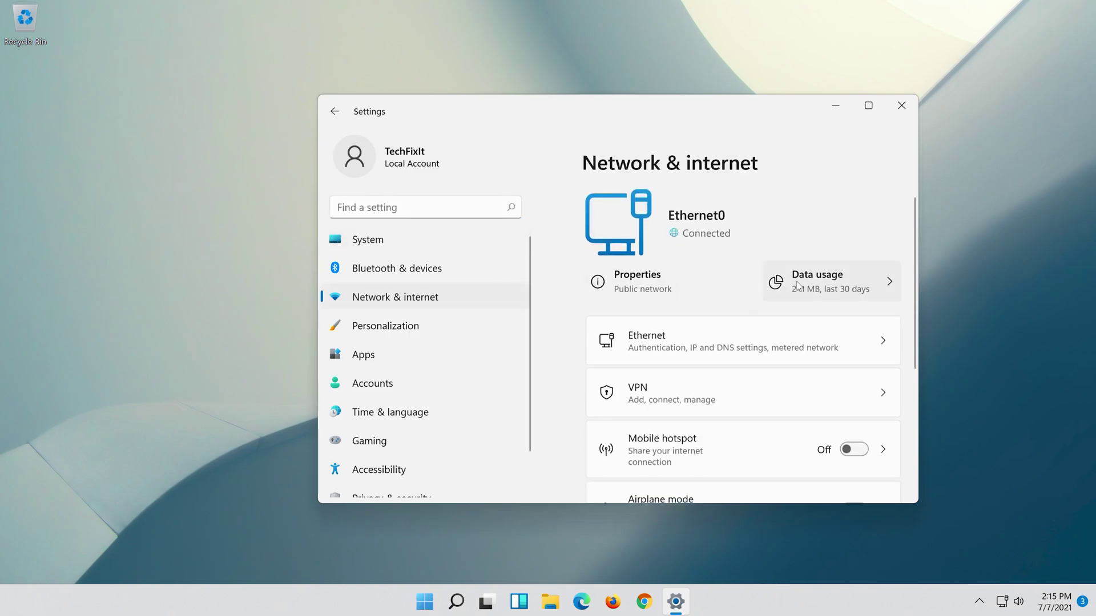
scroll(787, 287, "down", 4)
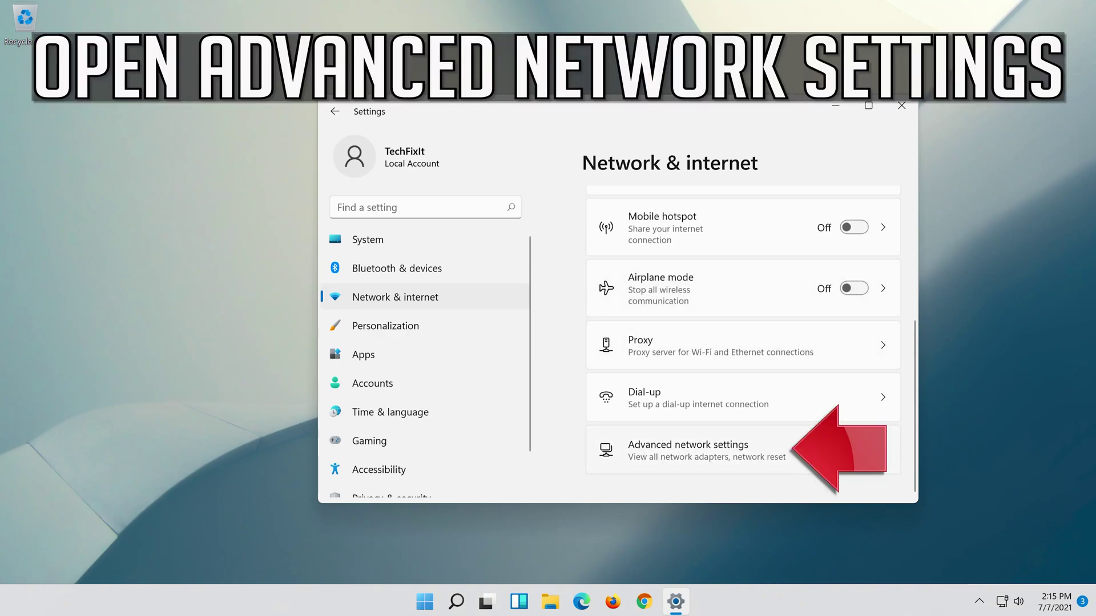
left_click(673, 456)
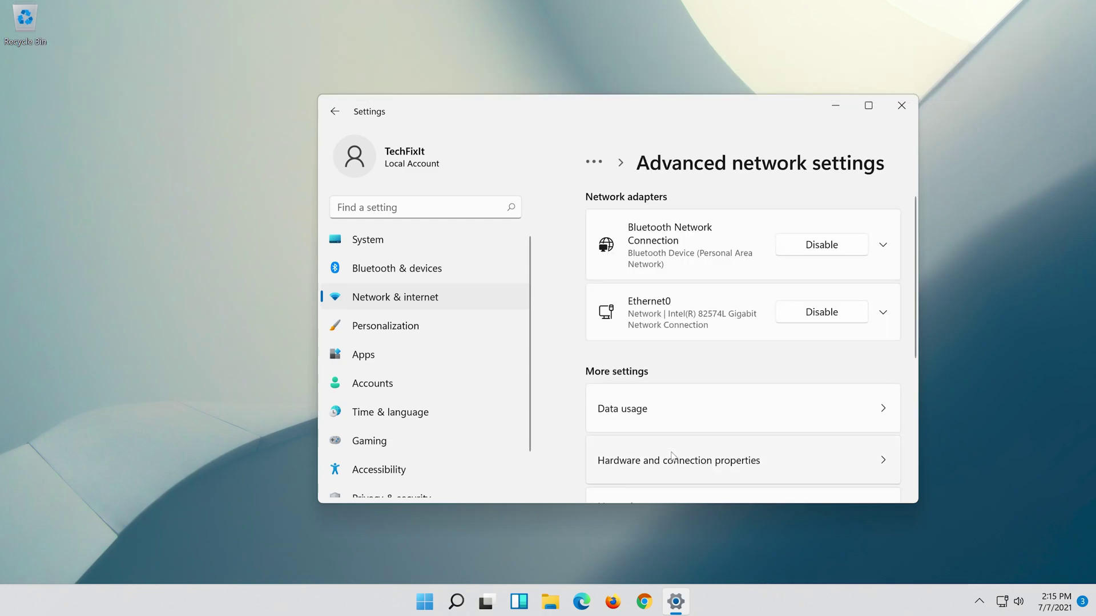
scroll(673, 456, "down", 3)
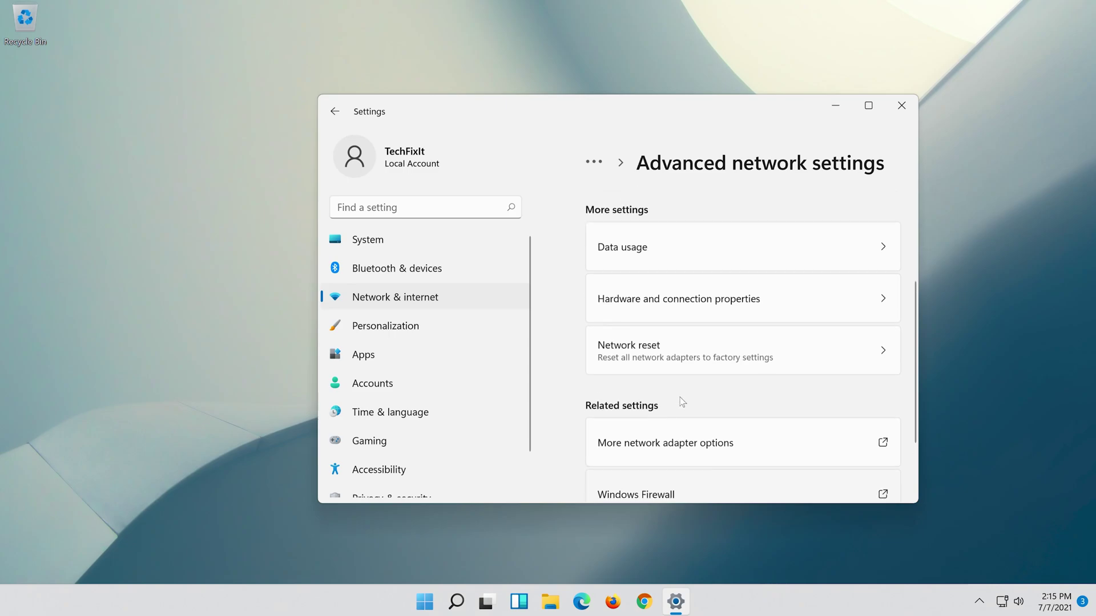
left_click(737, 349)
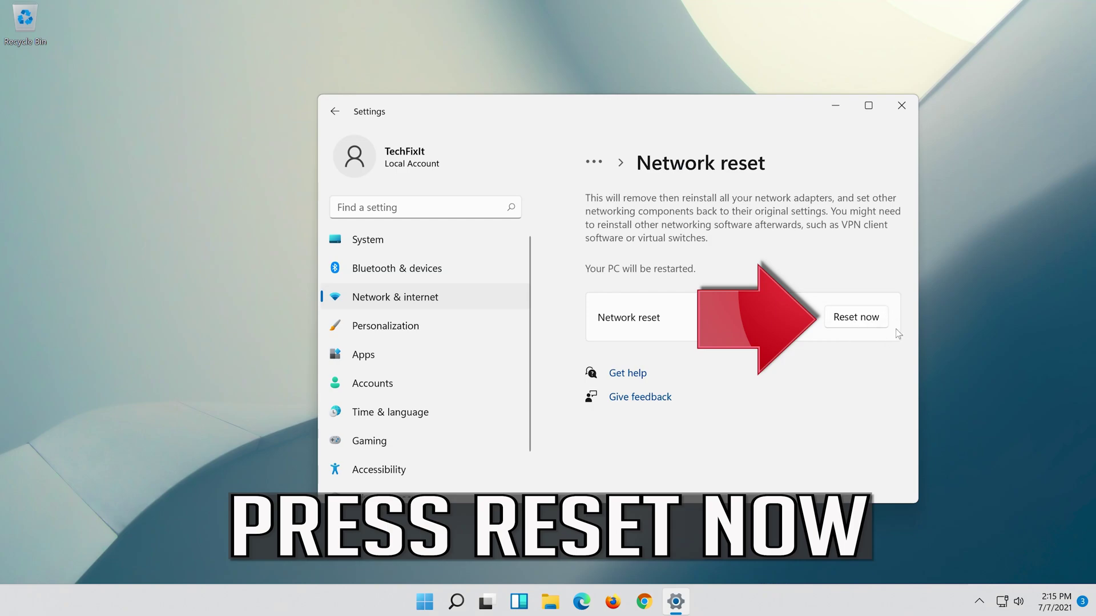
- Reset all network adapters, acknowledge the sign-out warning, and close Settings
left_click(864, 316)
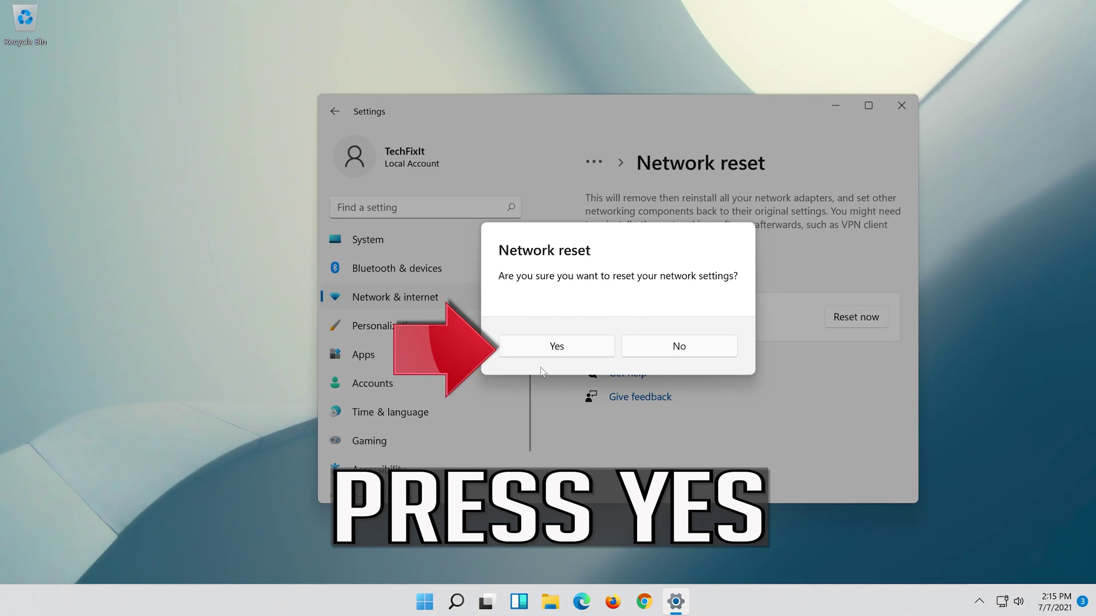
left_click(557, 347)
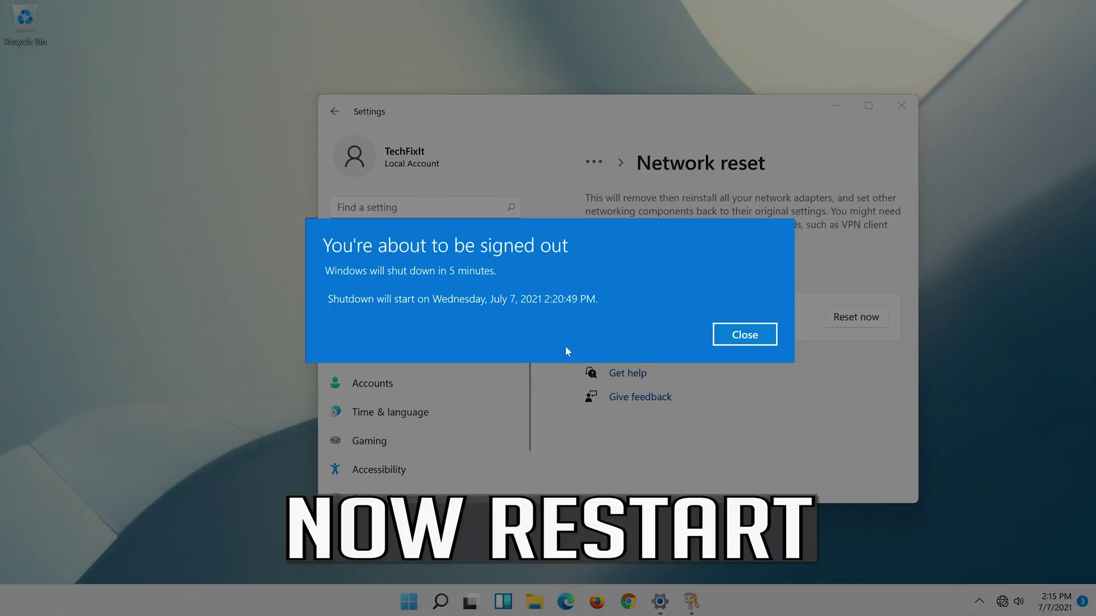
left_click(743, 341)
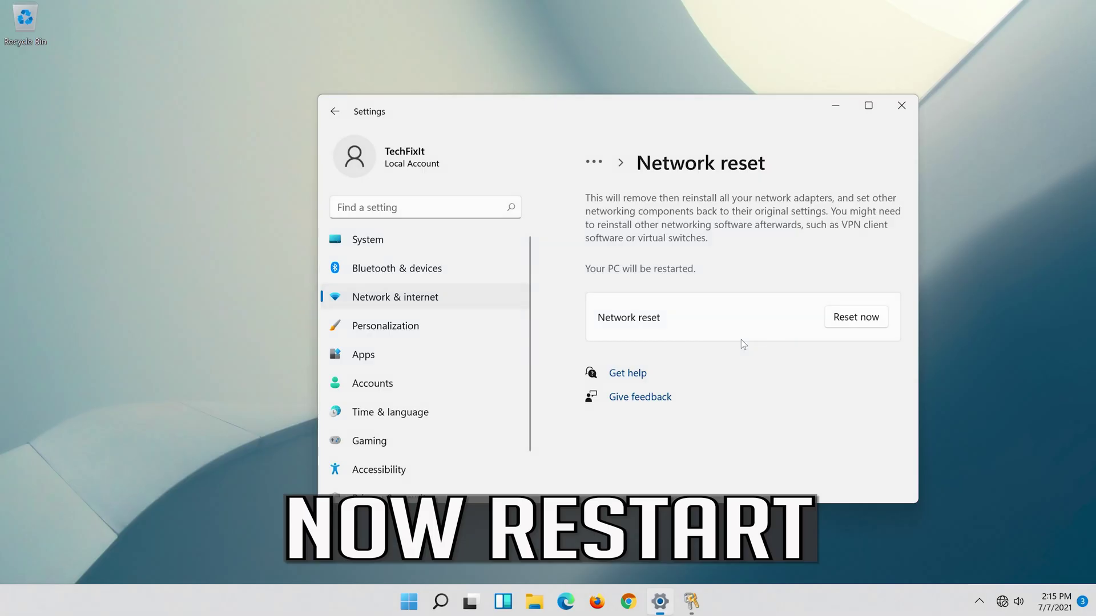
left_click(900, 103)
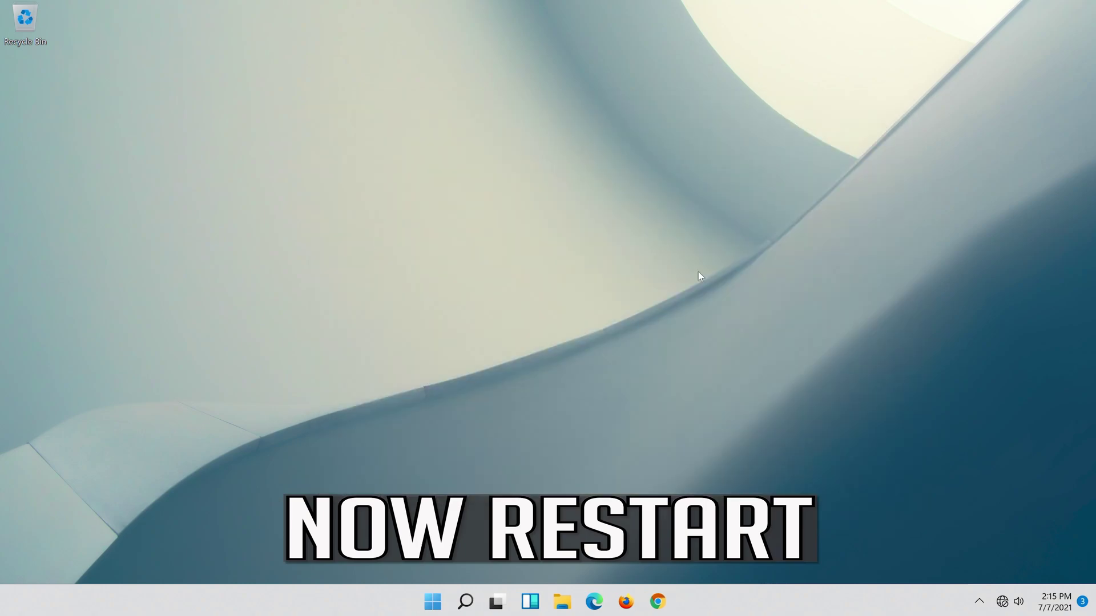
- Find 'cmd' from Start and run Command Prompt as administrator, accepting the UAC prompt
left_click(430, 609)
left_click(728, 551)
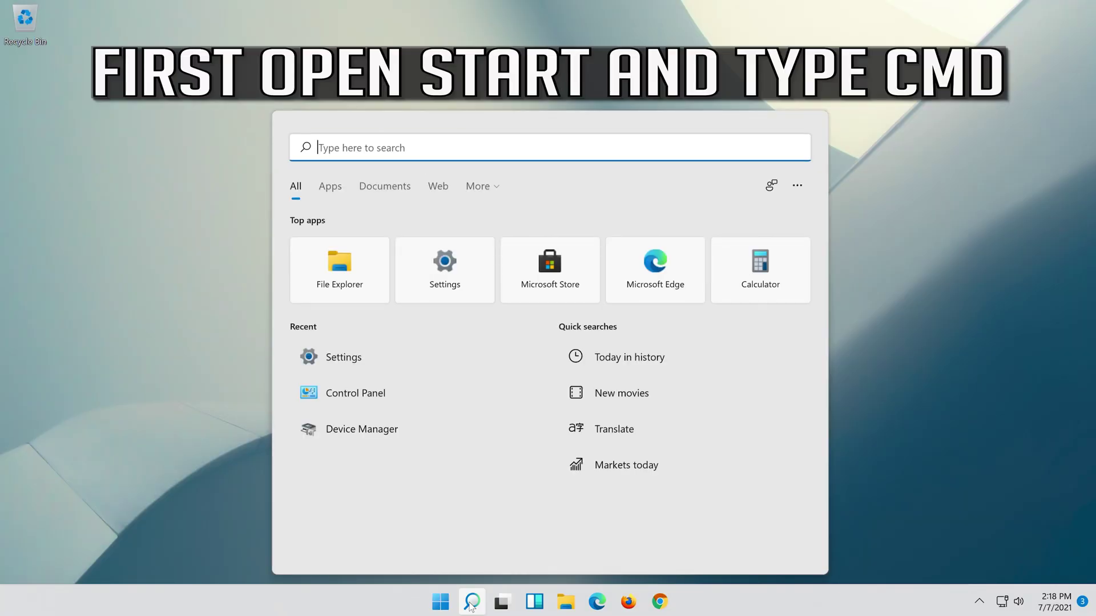
type("cmd")
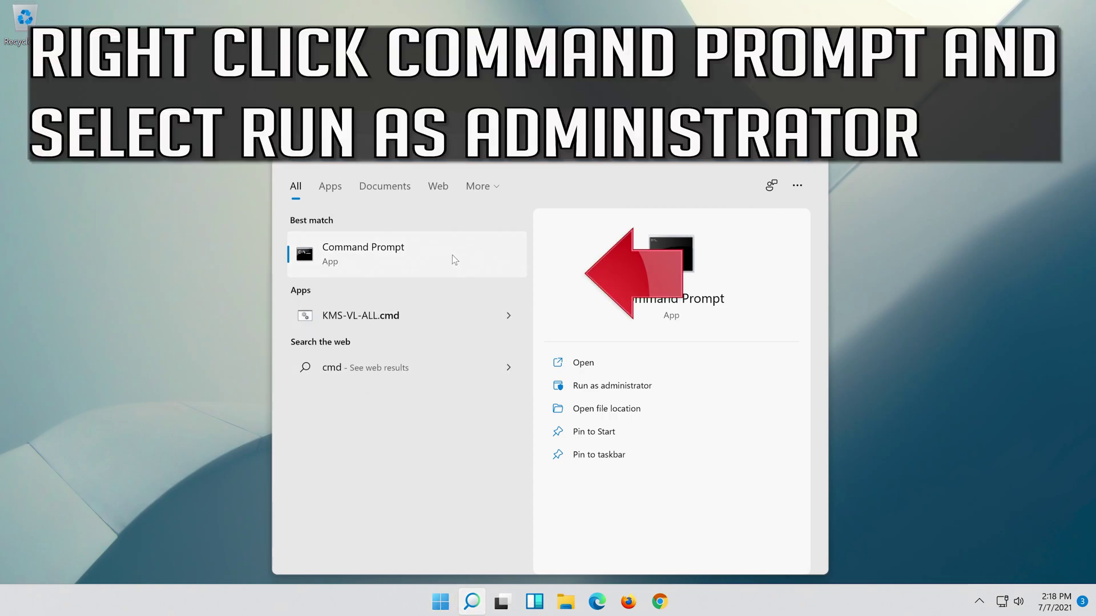
right_click(452, 255)
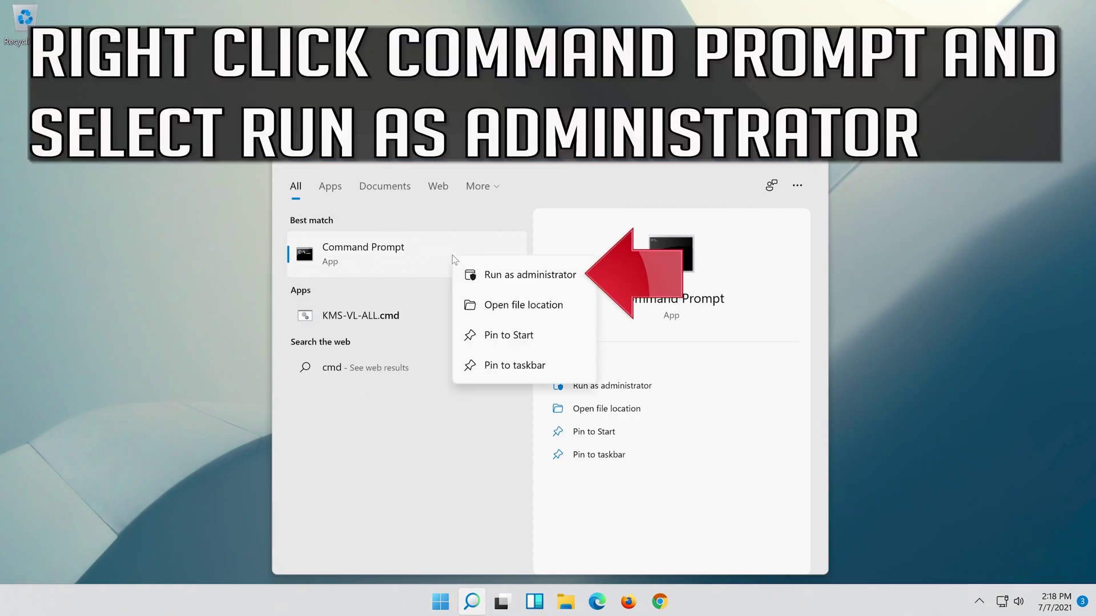
left_click(542, 278)
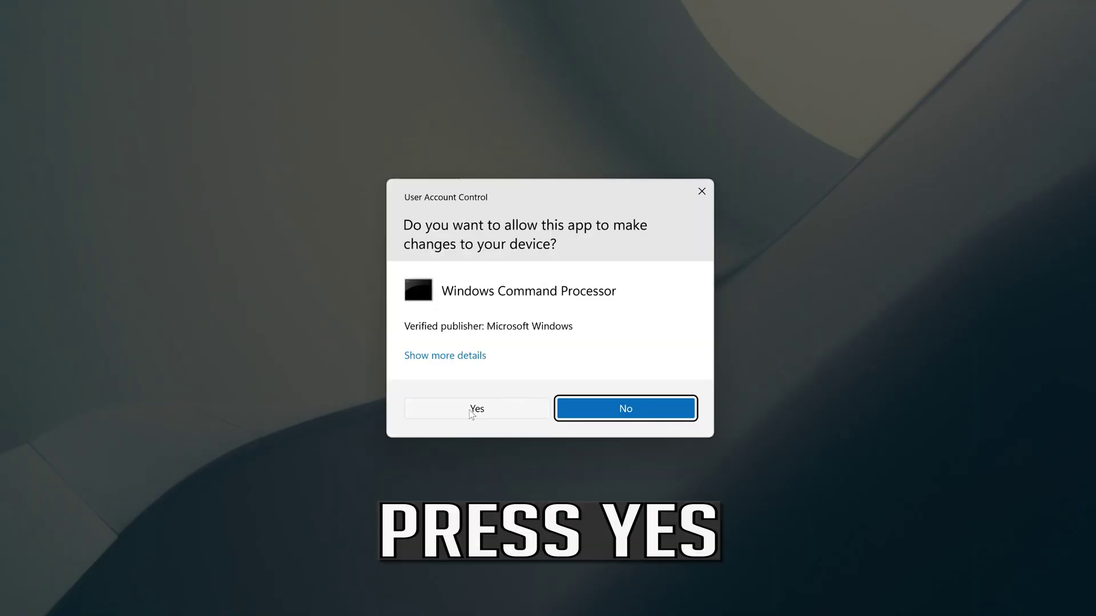
left_click(489, 407)
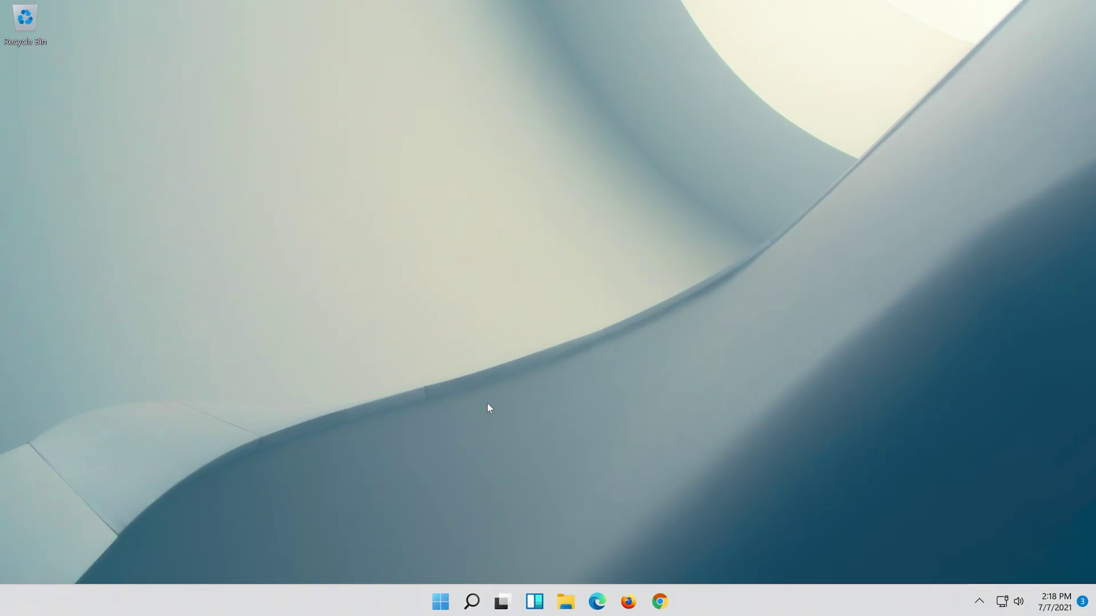
- Run 'netsh int ip reset c:\resetlog.txt' to reset the TCP/IP stack
type("netsh")
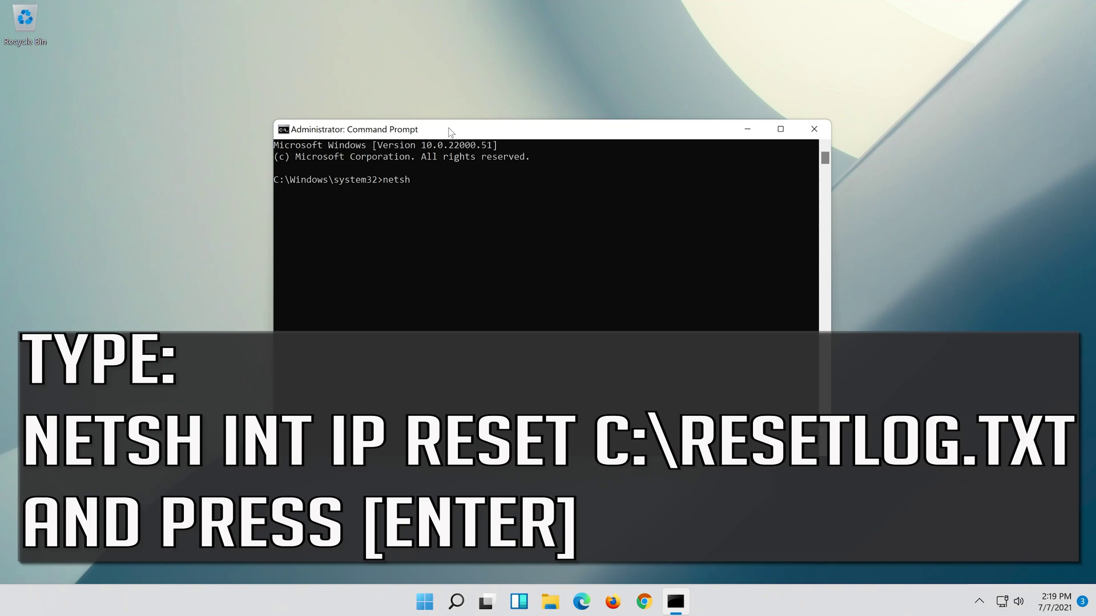
type(" int ip reset c:\\reset")
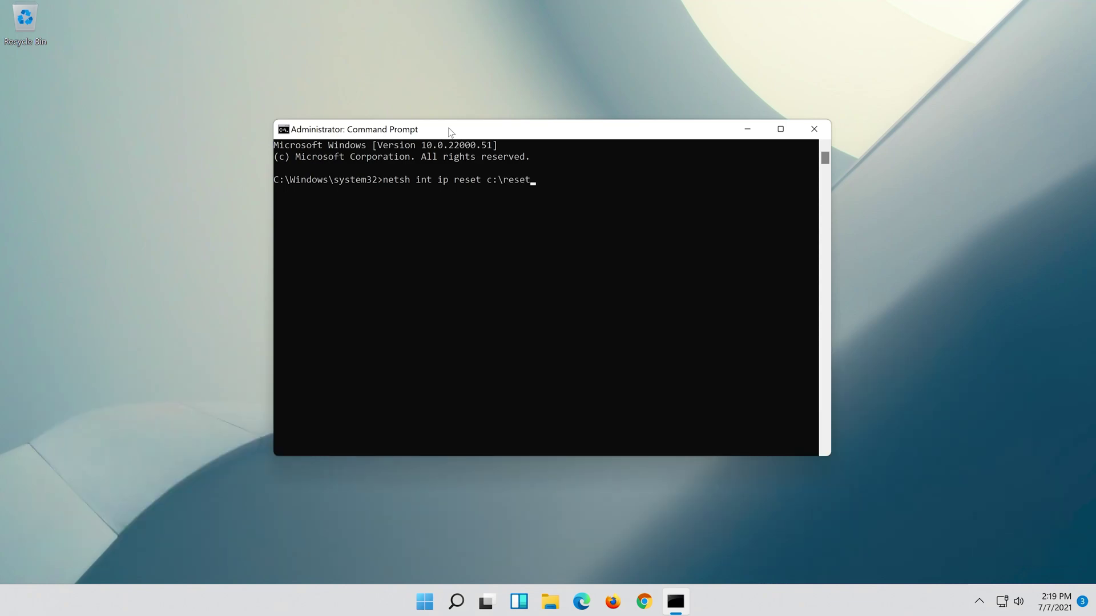
type("log.txt")
key("Return")
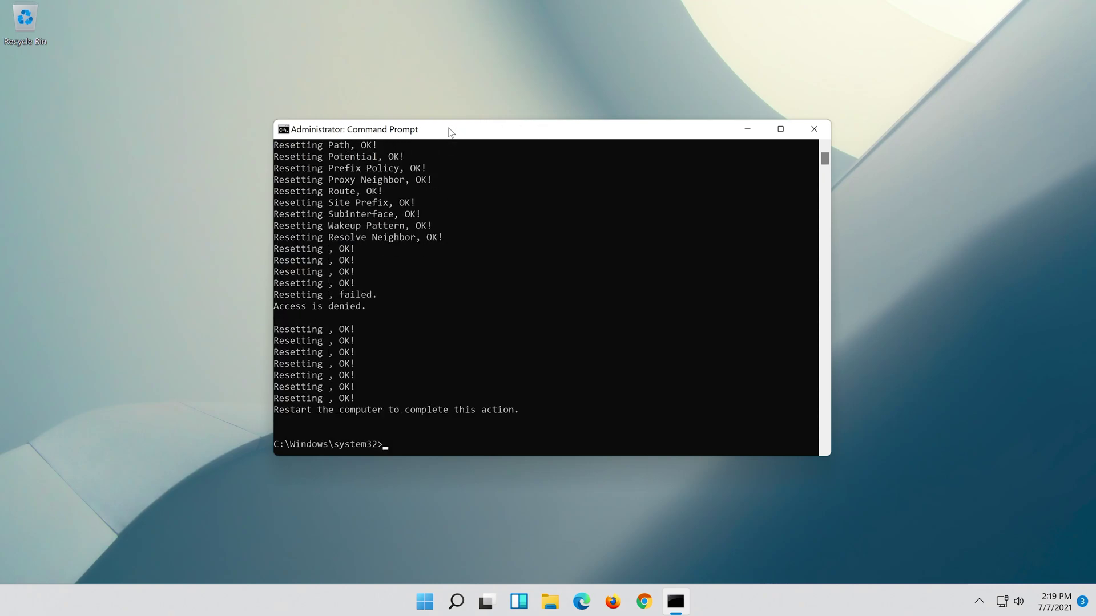
- Run 'netsh winsock reset' and 'ipconfig /flushdns', then exit Command Prompt
type("nets")
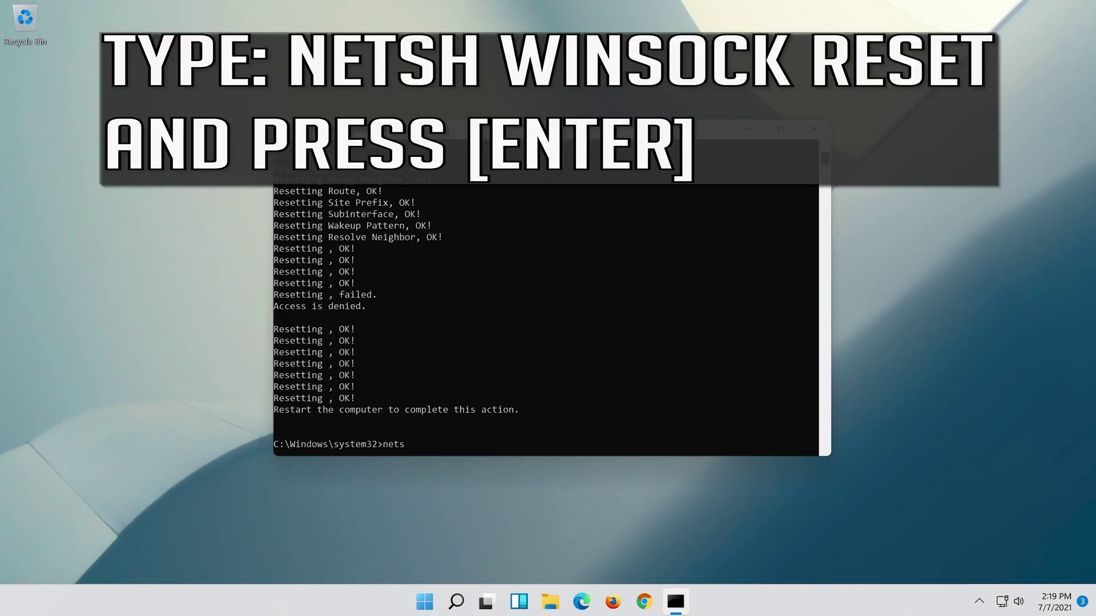
type("h winsock reset")
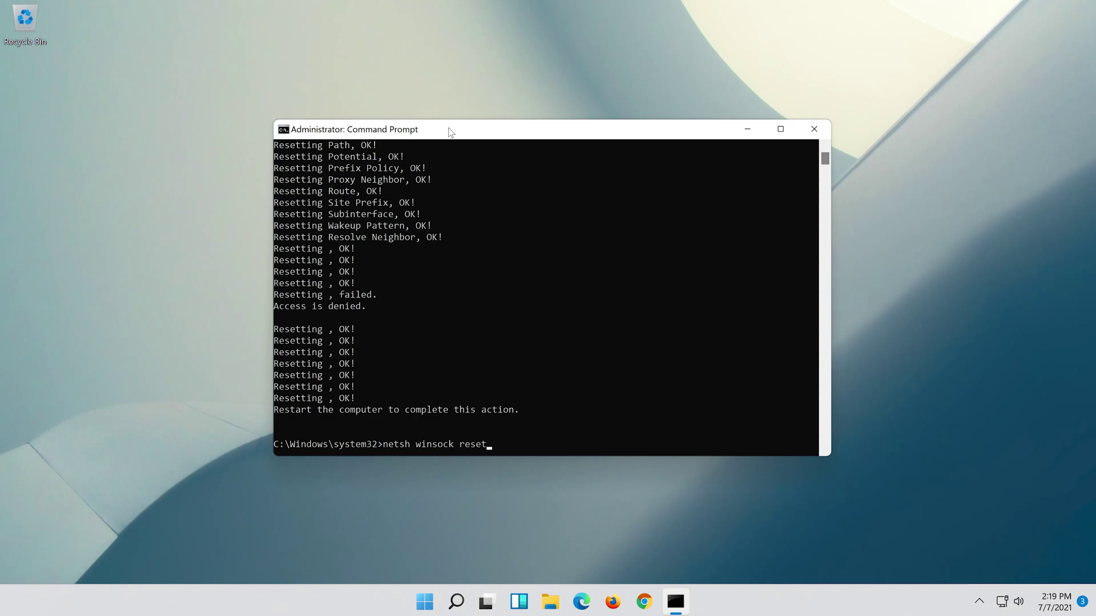
key("Return")
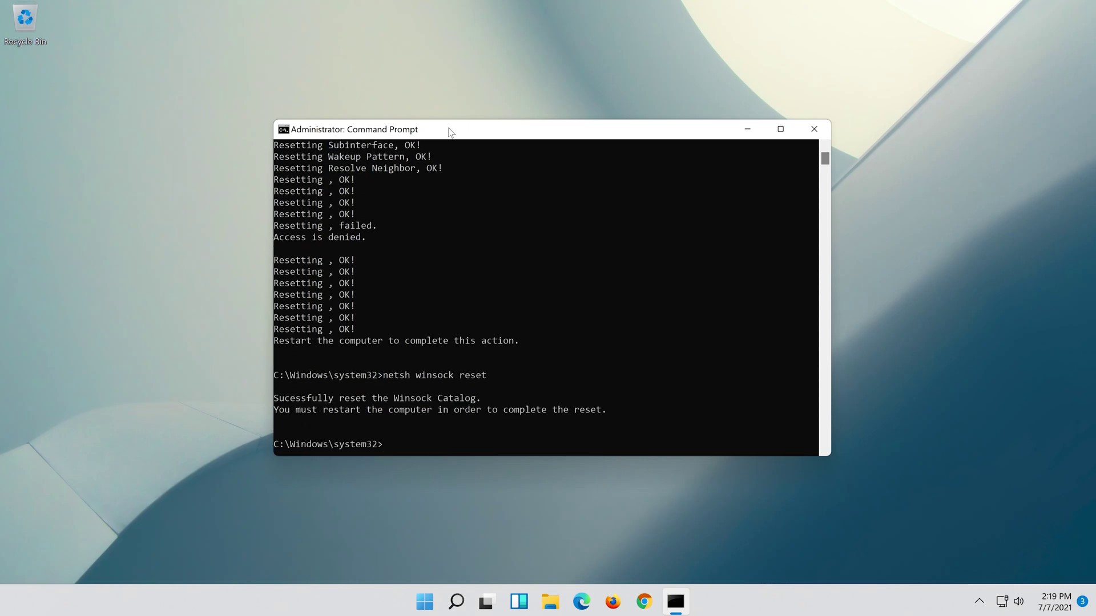
type("ipconfig /")
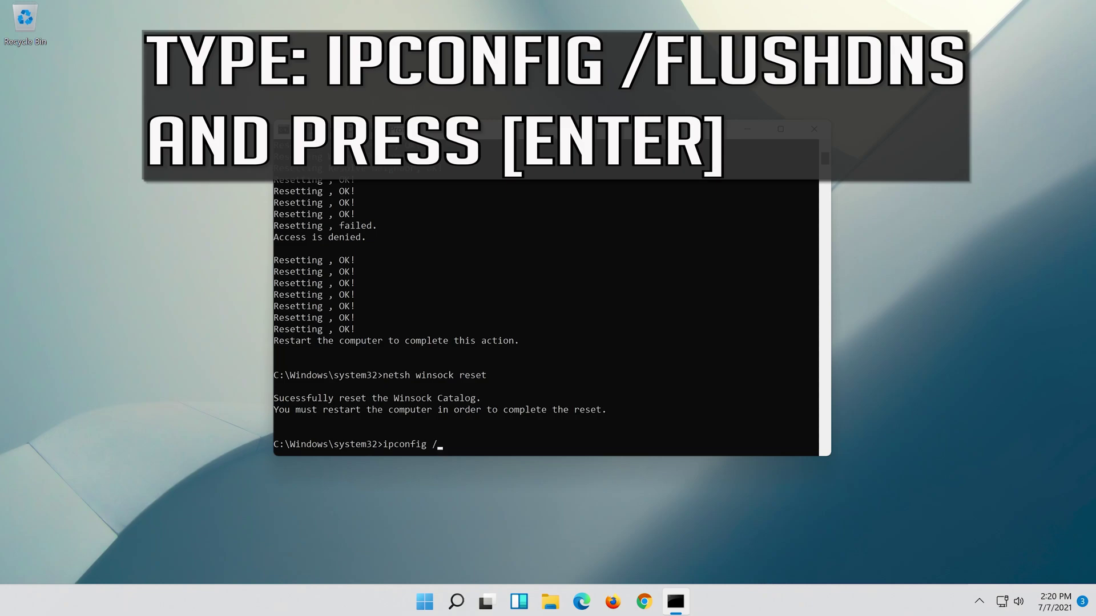
type("lushdns")
key("Return")
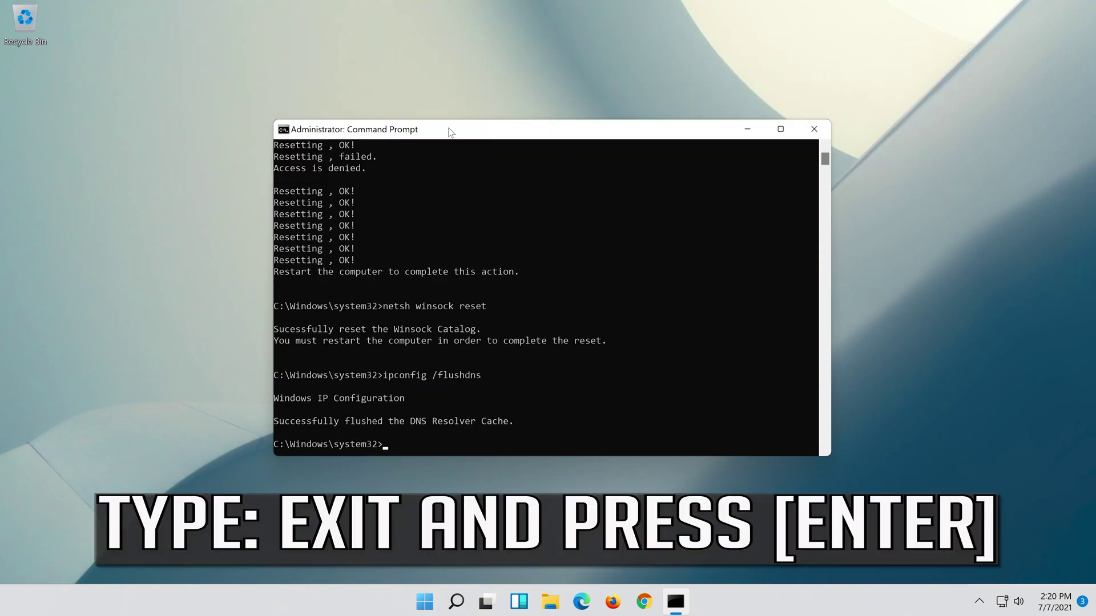
type("exit")
key("Return")
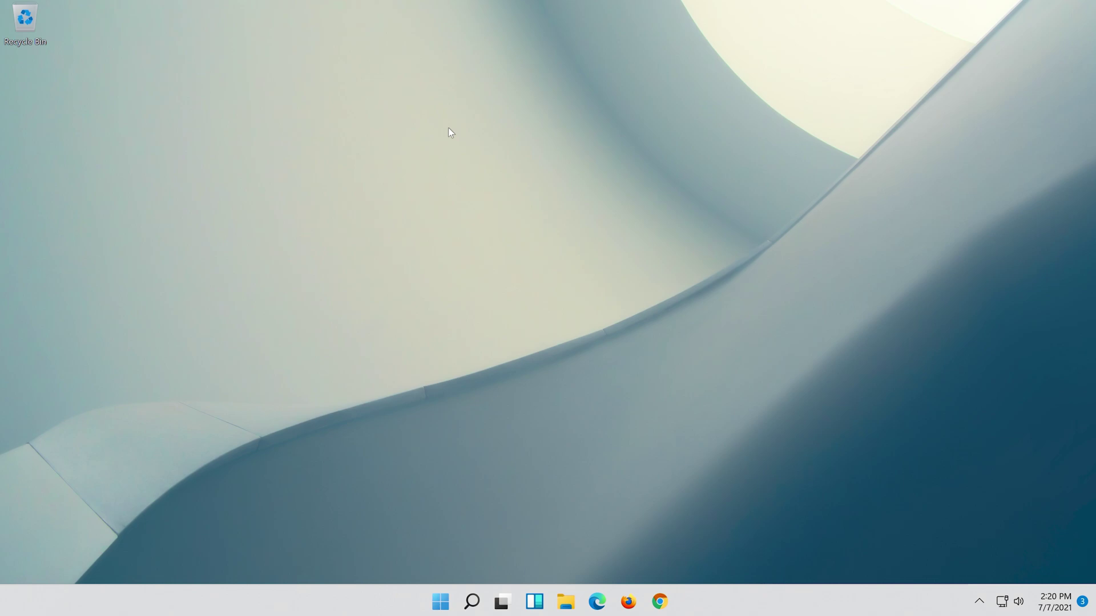